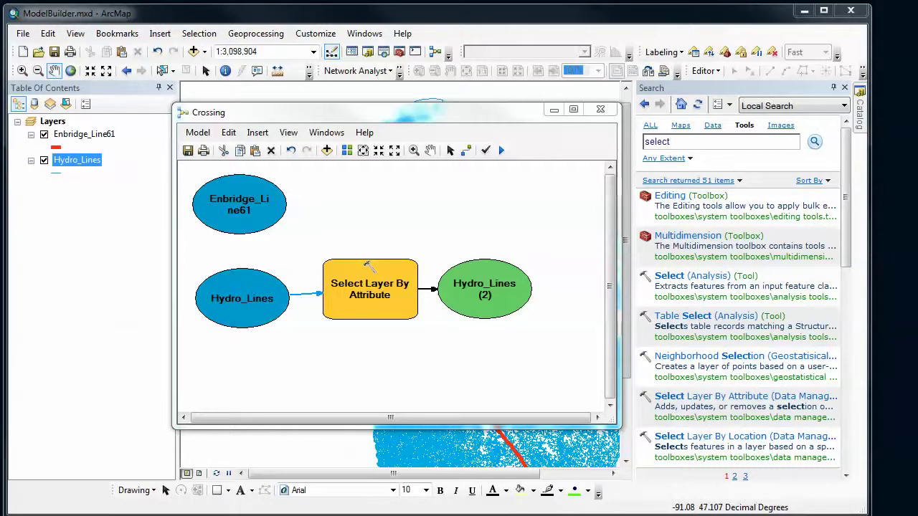
# Close the tool search results, reveal Toolbox.tbx in Catalog, and close the Crossing model window.
pyautogui.click(845, 88)
pyautogui.moveTo(860, 108)
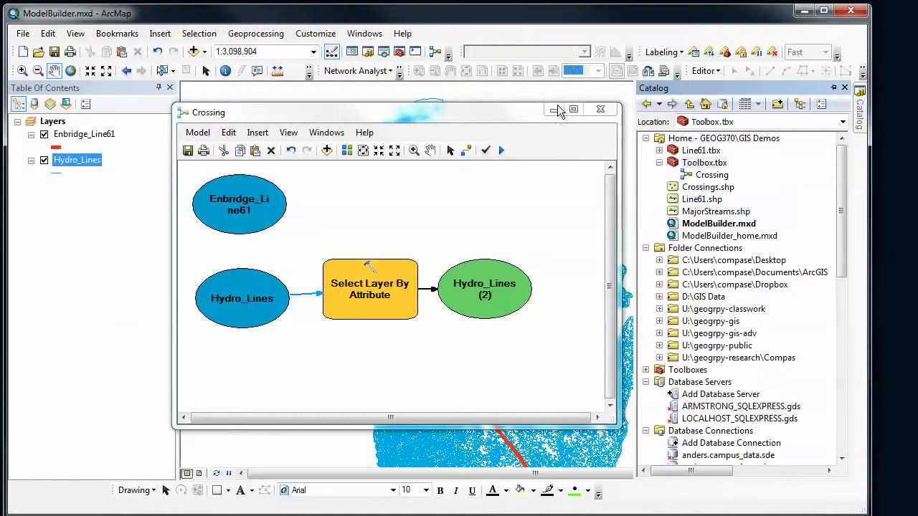
pyautogui.click(603, 112)
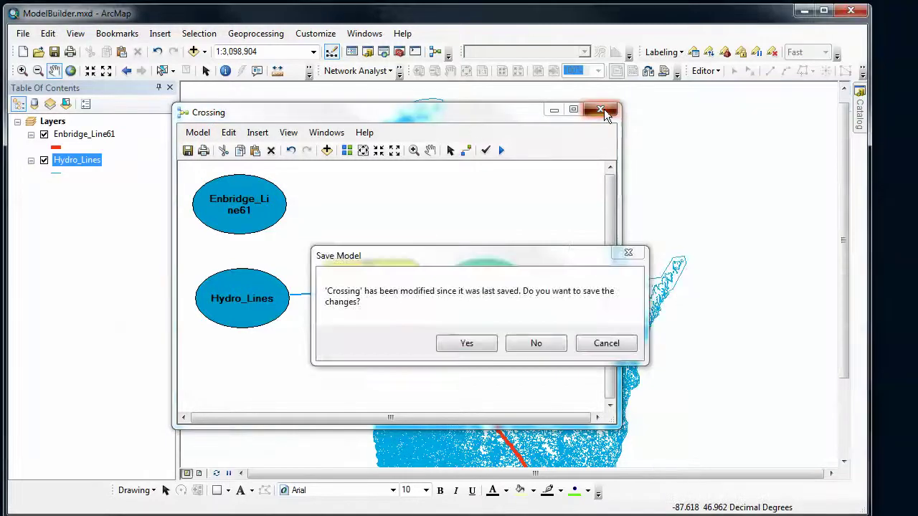
# Save the Crossing model changes and reopen it for editing from Toolbox.tbx in Catalog.
pyautogui.click(467, 343)
pyautogui.click(861, 118)
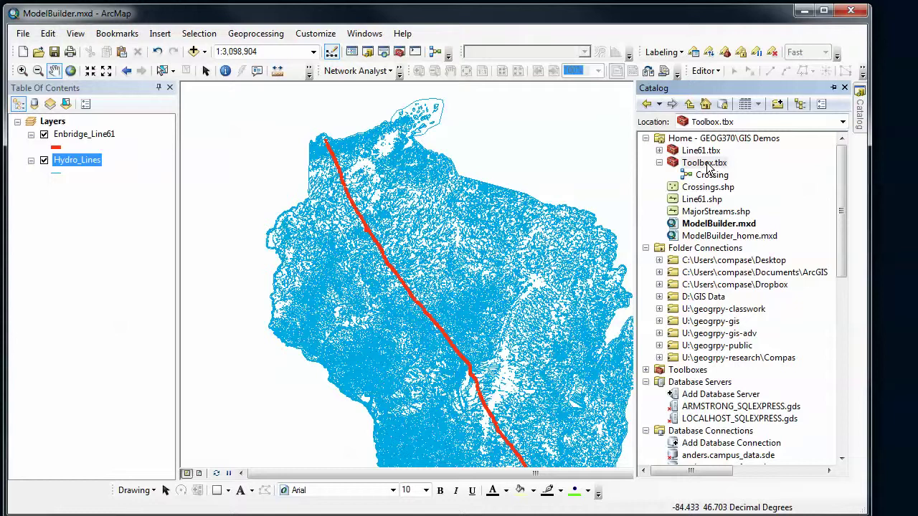
pyautogui.rightClick(710, 180)
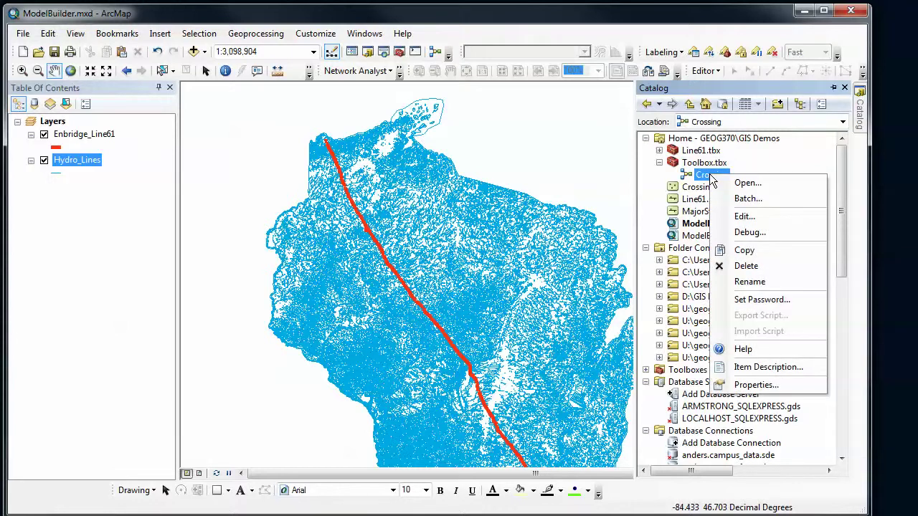
pyautogui.click(744, 216)
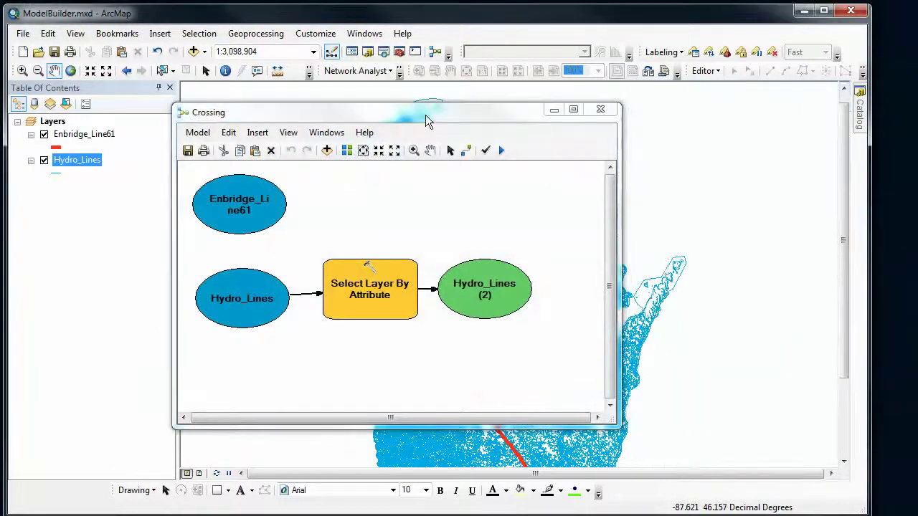
pyautogui.moveTo(419, 122); pyautogui.dragTo(411, 120)
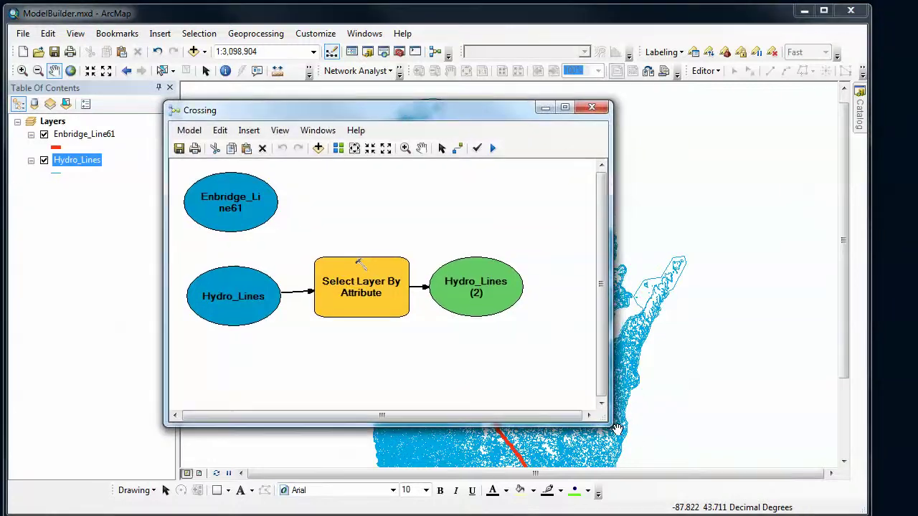
# Enlarge the model window and line up Hydro_Lines, Select Layer By Attribute, Hydro_Lines (2), with Enbridge_Line61 below.
pyautogui.moveTo(611, 426); pyautogui.dragTo(663, 446)
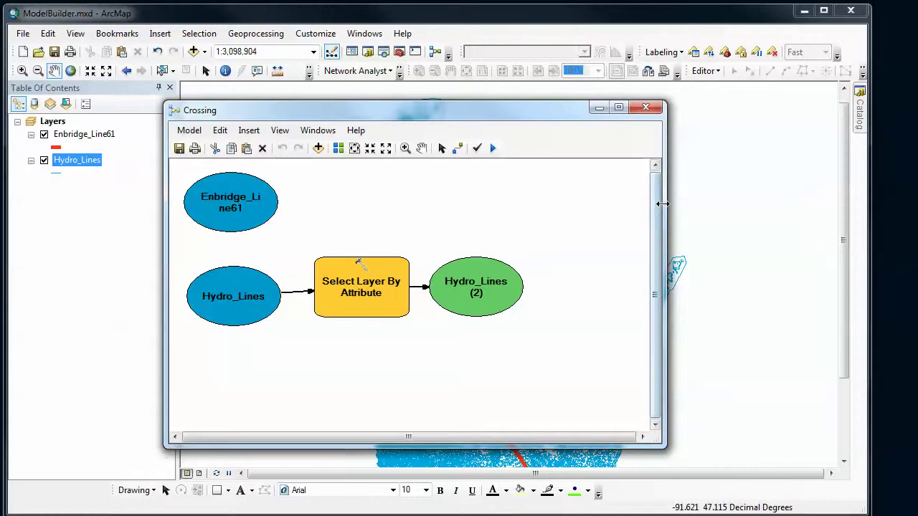
pyautogui.moveTo(219, 206); pyautogui.dragTo(238, 373)
pyautogui.moveTo(228, 297); pyautogui.dragTo(228, 204)
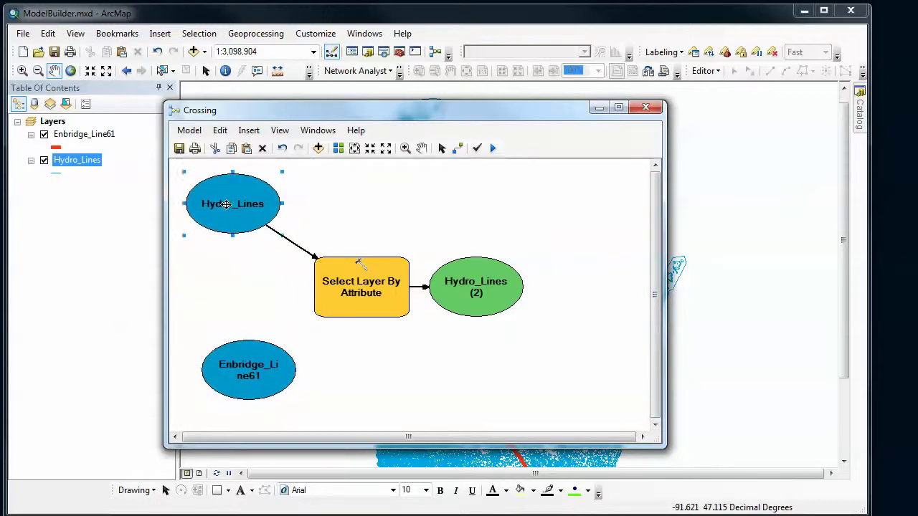
pyautogui.moveTo(336, 274); pyautogui.dragTo(321, 190)
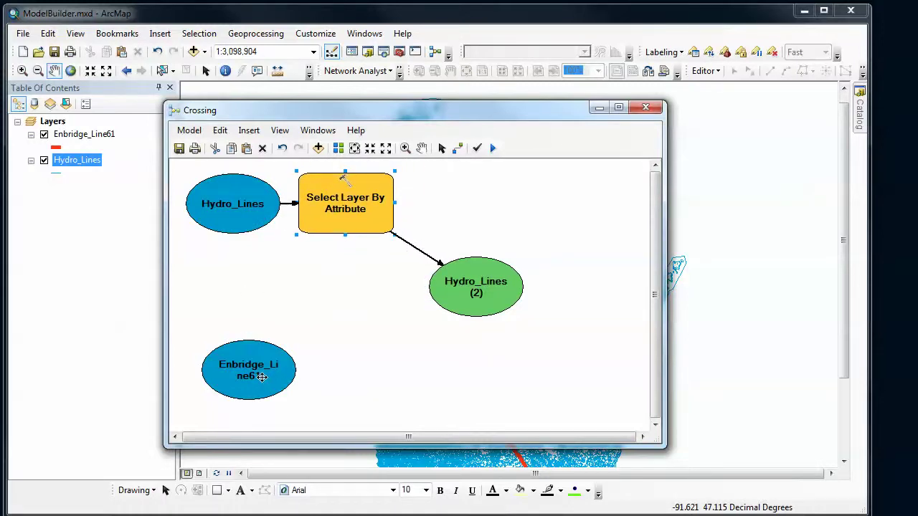
pyautogui.moveTo(261, 376); pyautogui.dragTo(242, 302)
pyautogui.moveTo(453, 309); pyautogui.dragTo(430, 224)
pyautogui.moveTo(252, 302); pyautogui.dragTo(258, 290)
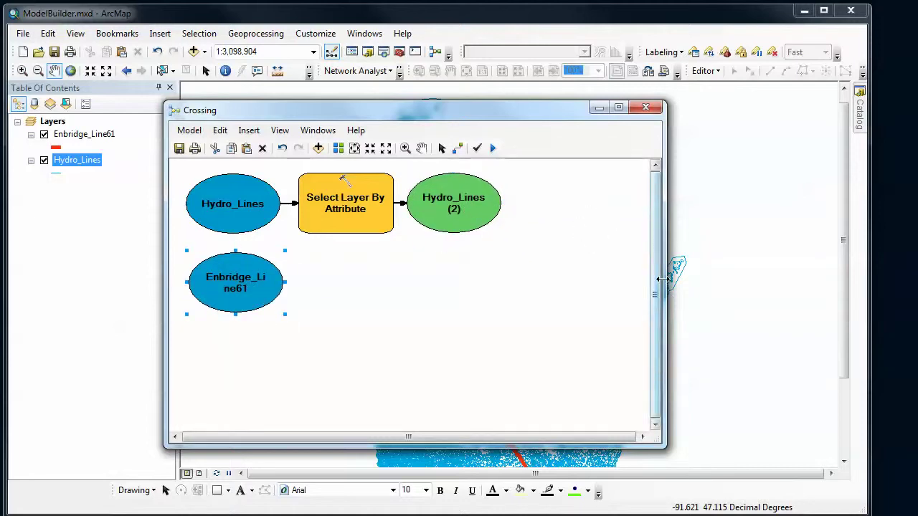
pyautogui.moveTo(665, 273); pyautogui.dragTo(805, 273)
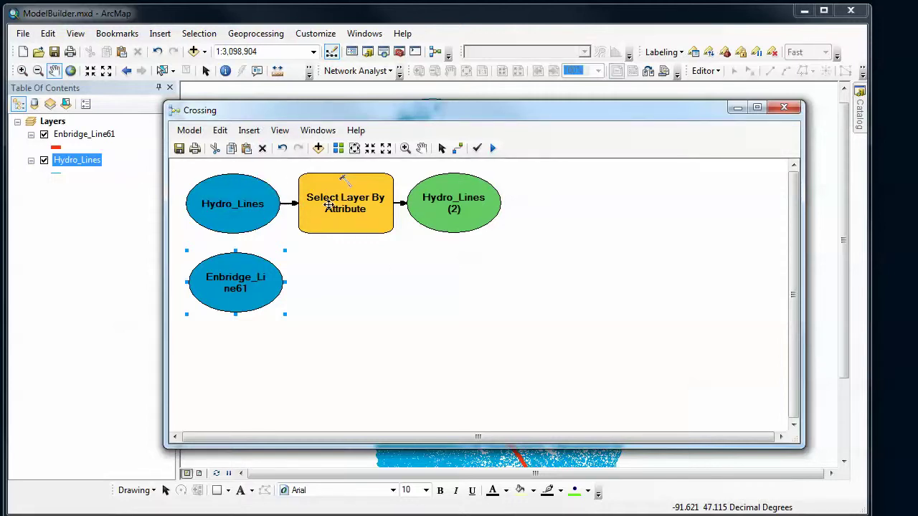
pyautogui.moveTo(347, 207)
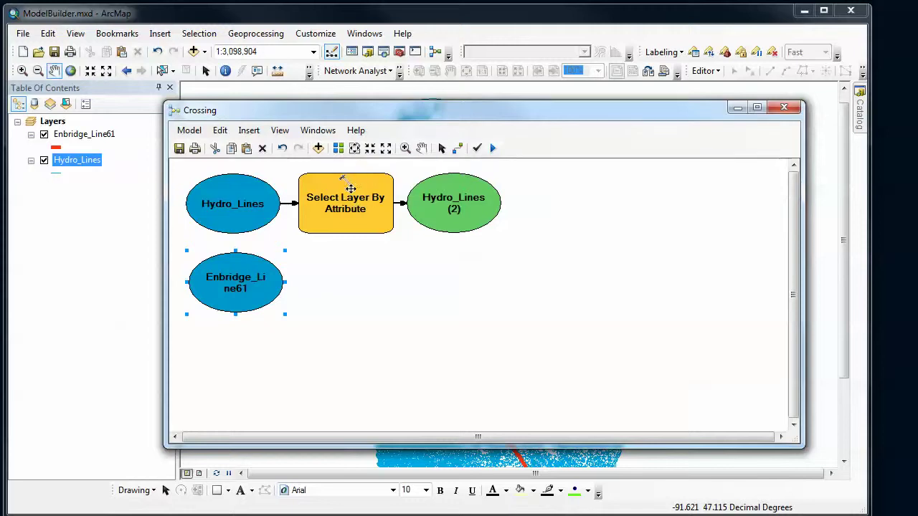
# Bring up the Select Layer By Attribute settings and its SQL Query Builder.
pyautogui.doubleClick(347, 194)
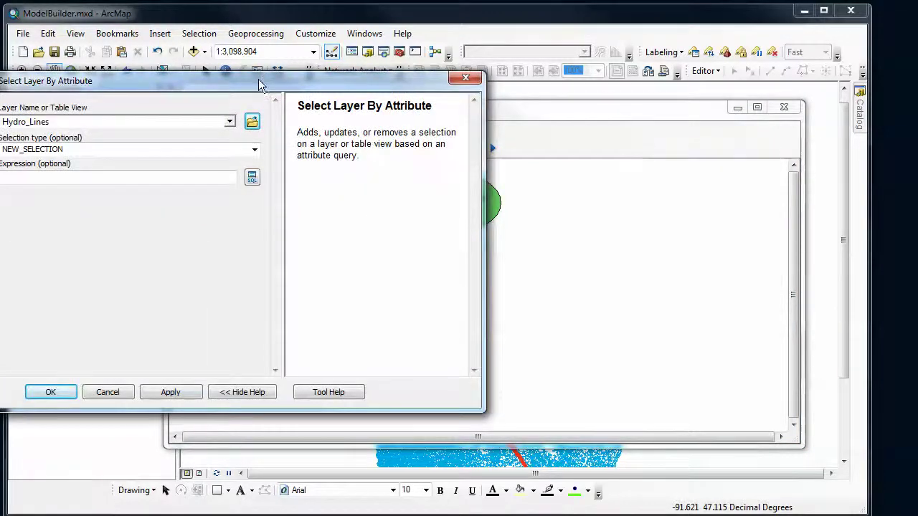
pyautogui.moveTo(260, 79); pyautogui.dragTo(492, 92)
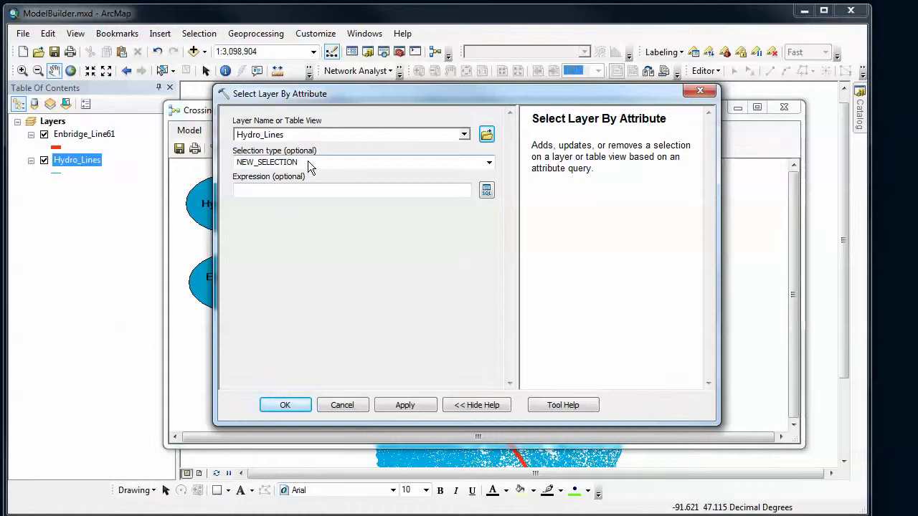
pyautogui.click(320, 189)
pyautogui.click(485, 190)
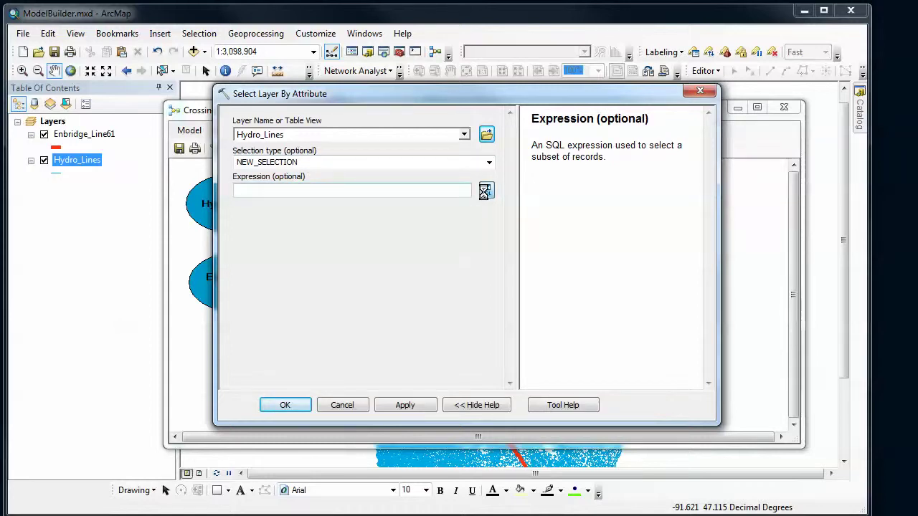
pyautogui.moveTo(459, 93); pyautogui.dragTo(438, 94)
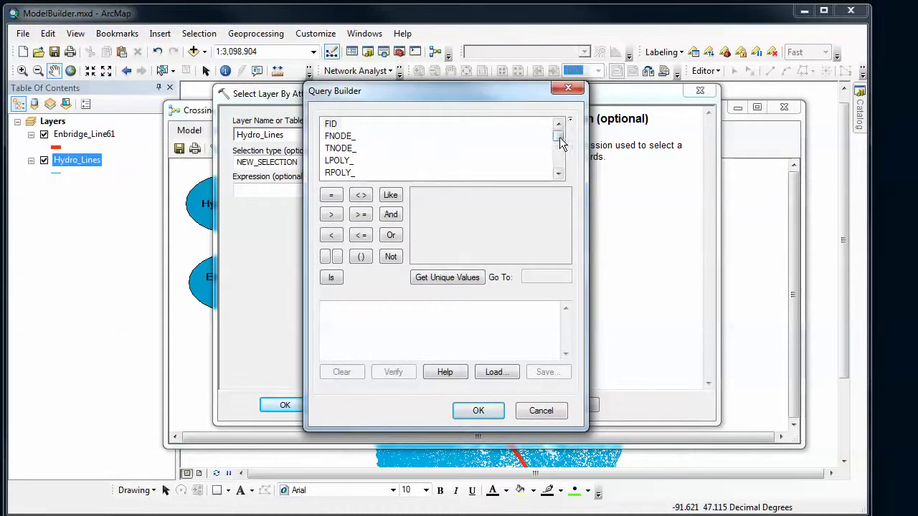
pyautogui.moveTo(558, 136); pyautogui.dragTo(561, 155)
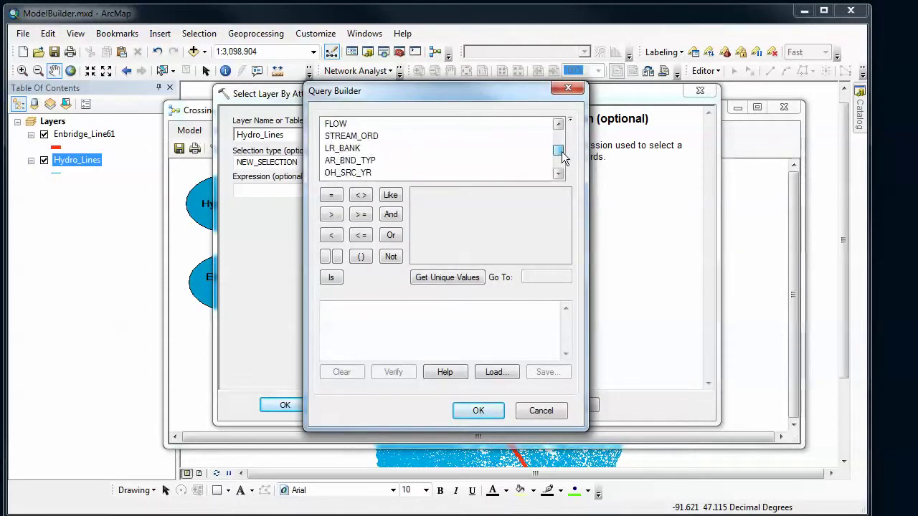
# Build and verify the expression "STREAM_ORD" >= 4 and apply it to the selection step.
pyautogui.doubleClick(375, 136)
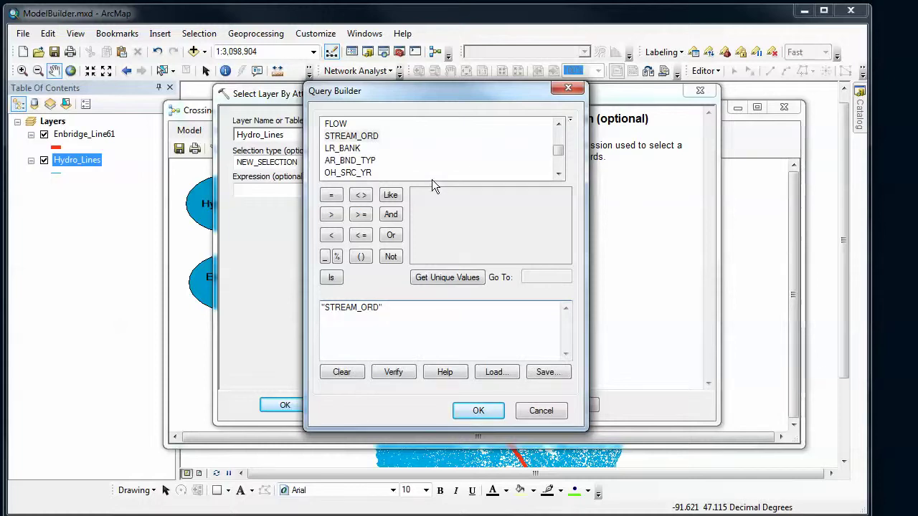
pyautogui.click(456, 277)
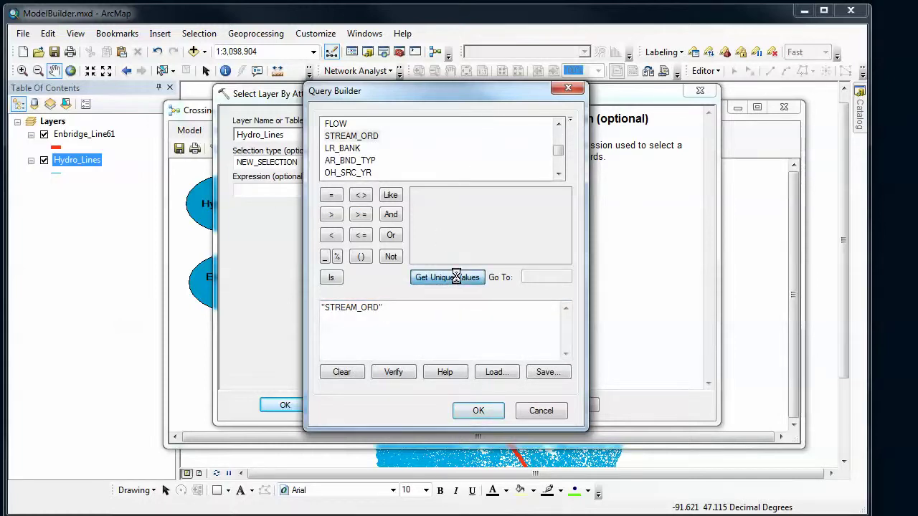
pyautogui.click(450, 315)
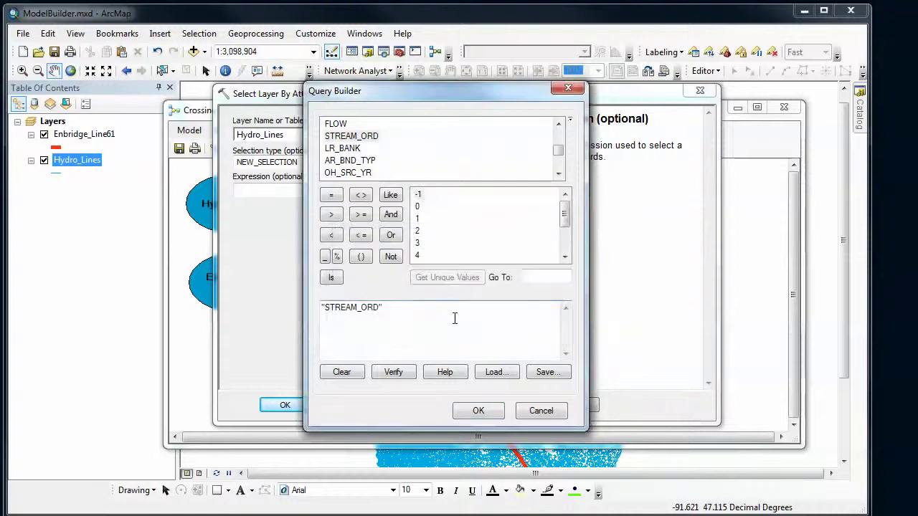
pyautogui.click(358, 212)
pyautogui.click(417, 258)
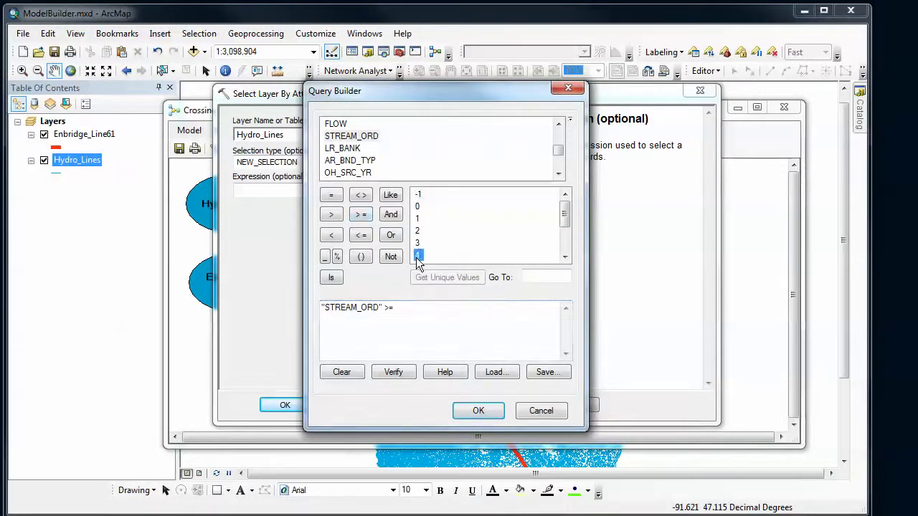
pyautogui.doubleClick(417, 256)
pyautogui.click(411, 372)
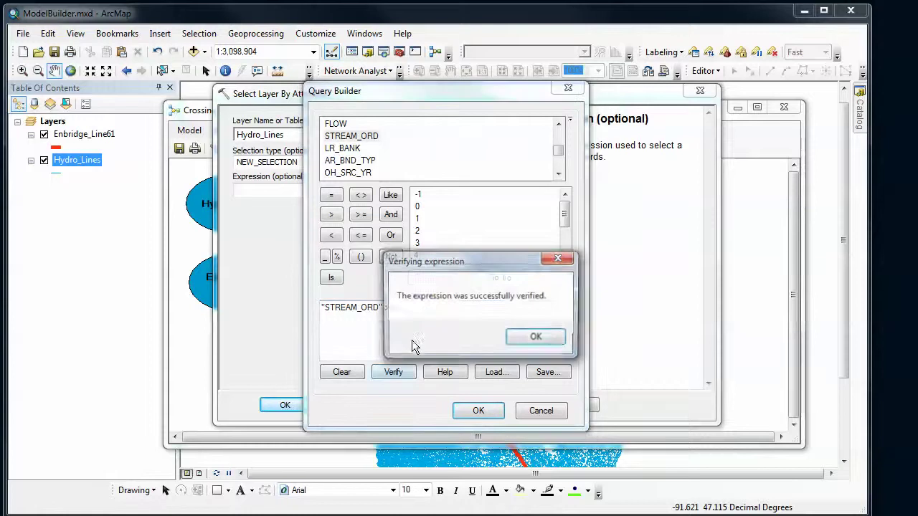
pyautogui.click(531, 338)
pyautogui.click(480, 410)
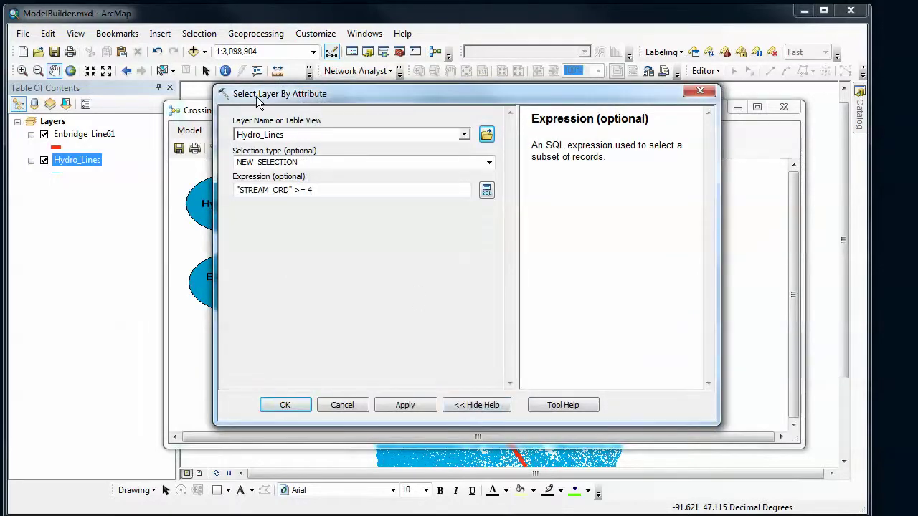
pyautogui.click(283, 405)
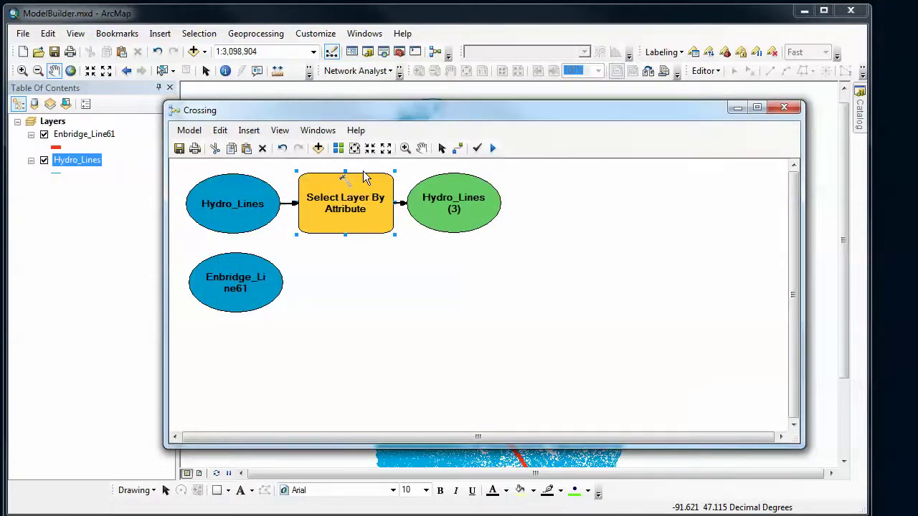
# Nudge Hydro_Lines (3) beside the selection step, shift the model window left, and open tool search.
pyautogui.moveTo(446, 203); pyautogui.dragTo(449, 205)
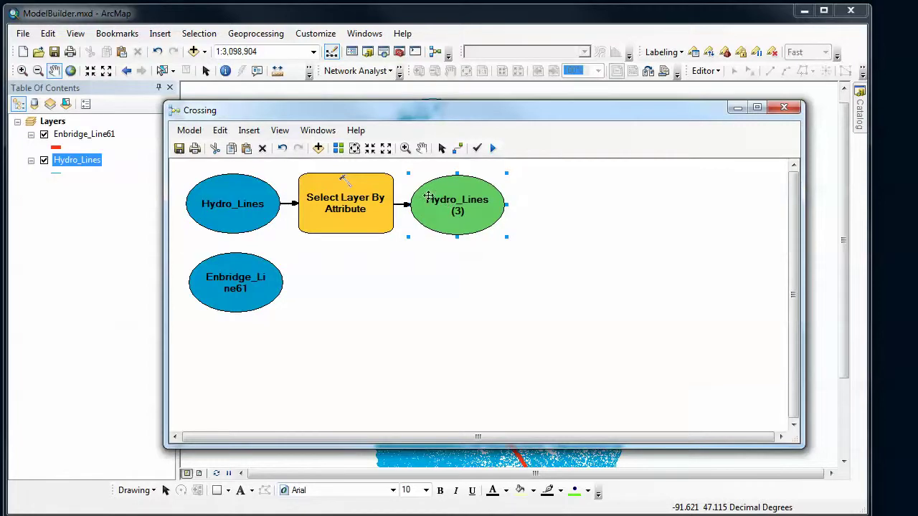
pyautogui.moveTo(455, 118); pyautogui.dragTo(392, 122)
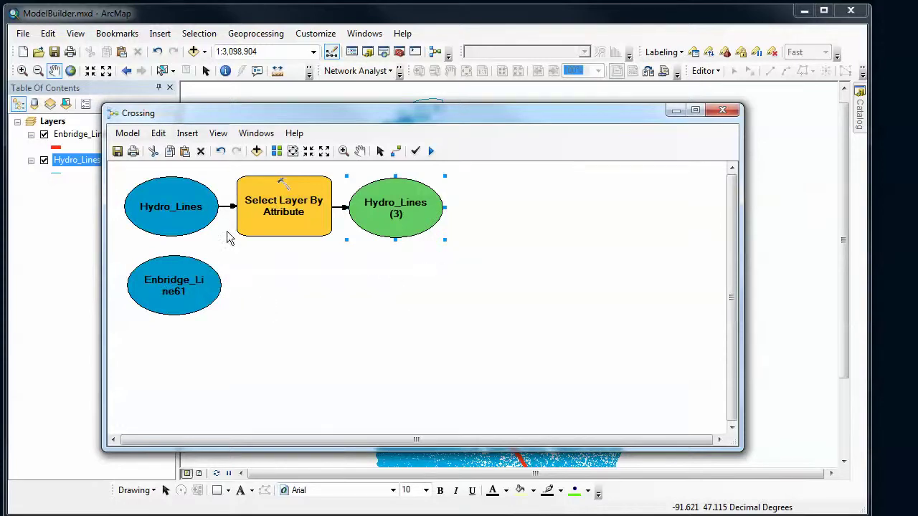
pyautogui.moveTo(303, 119); pyautogui.dragTo(293, 118)
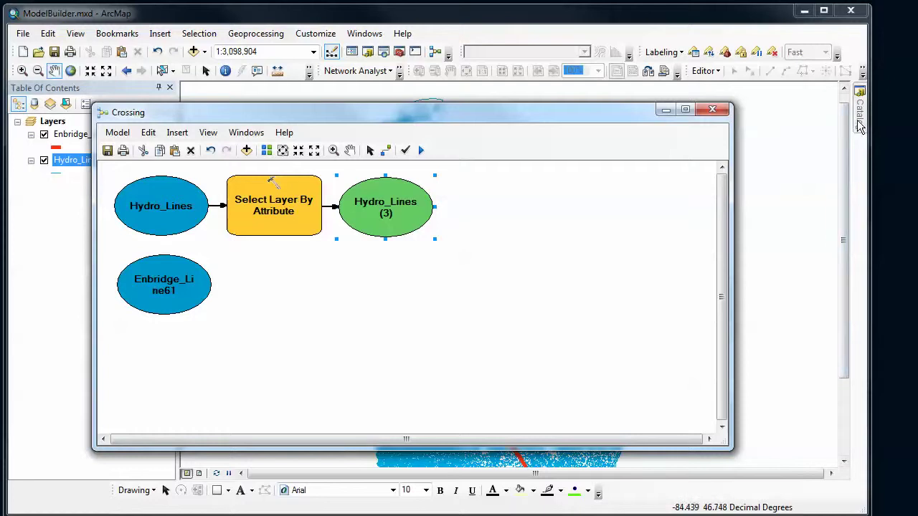
pyautogui.click(384, 52)
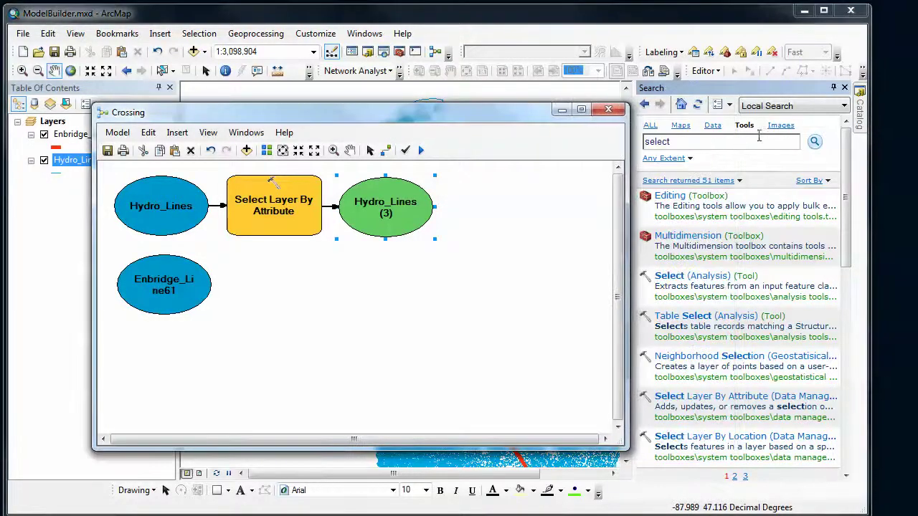
# Search tools for 'intersect' and drag Intersect (Analysis) into the Crossing model.
pyautogui.click(759, 138)
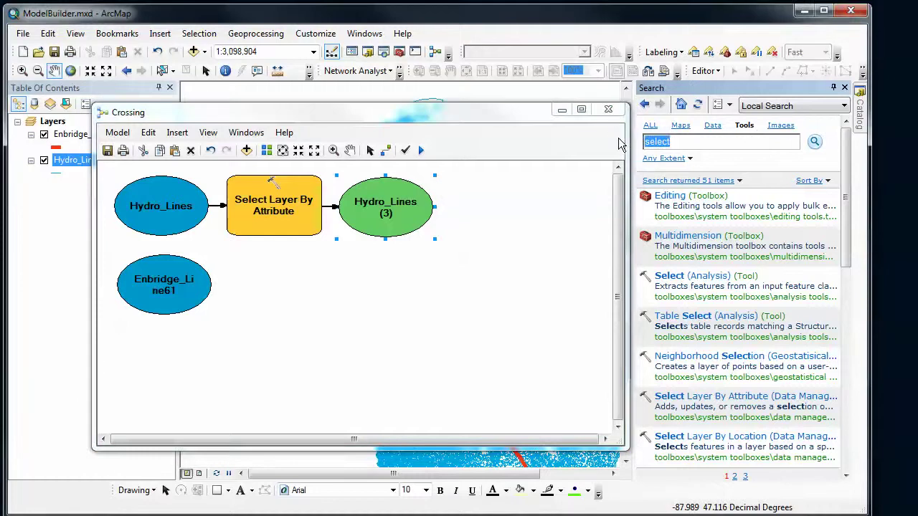
pyautogui.write('int')
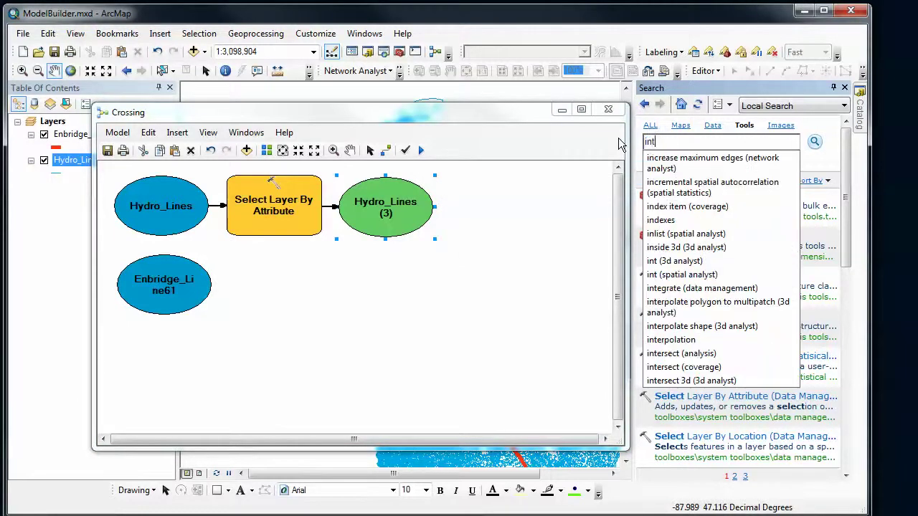
pyautogui.write('ersect')
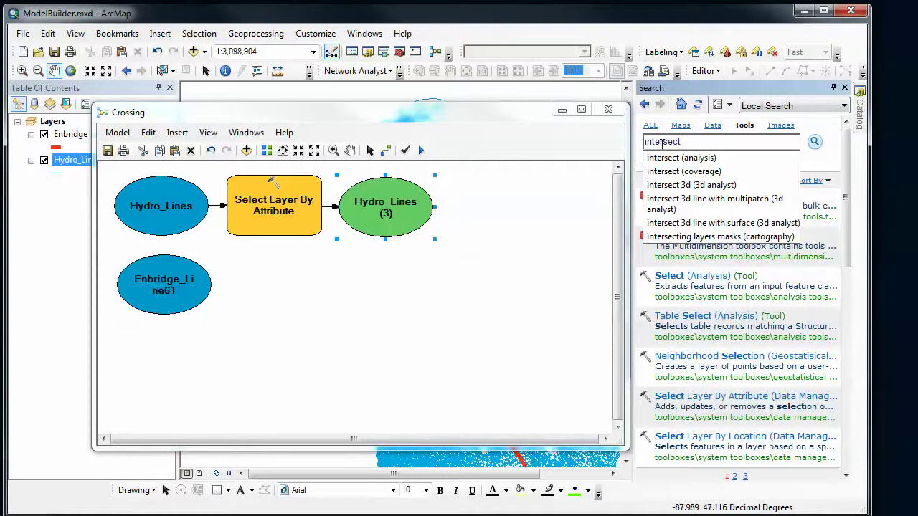
pyautogui.press('Return')
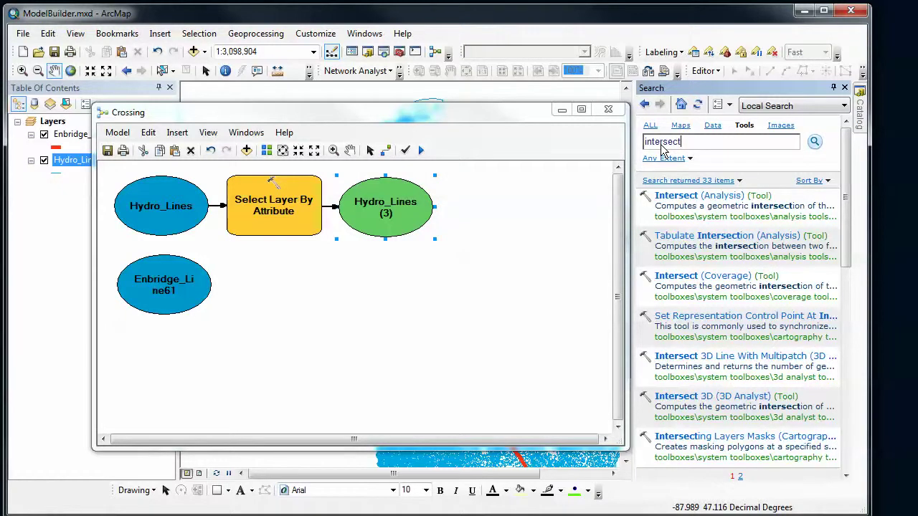
pyautogui.moveTo(681, 204); pyautogui.dragTo(381, 324)
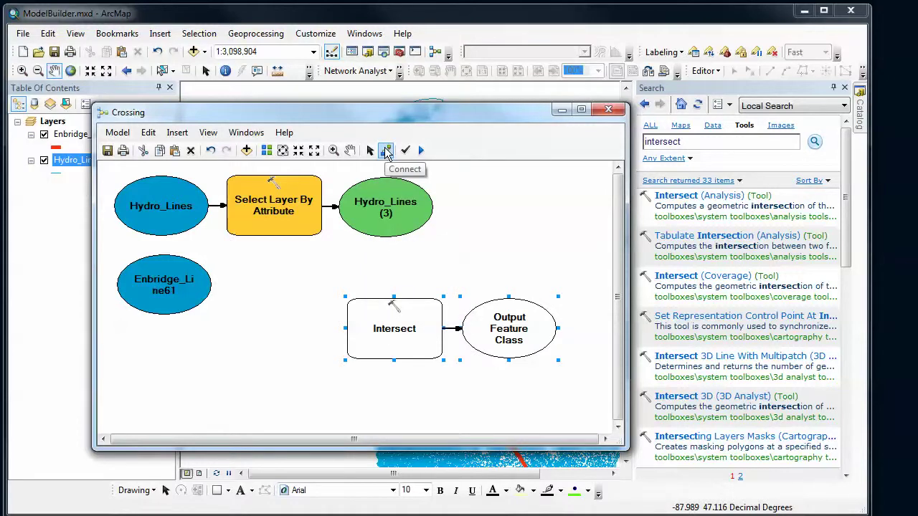
# Connect Hydro_Lines (3) and Enbridge_Line61 to Intersect as its Input Features.
pyautogui.click(386, 151)
pyautogui.click(391, 233)
pyautogui.click(417, 332)
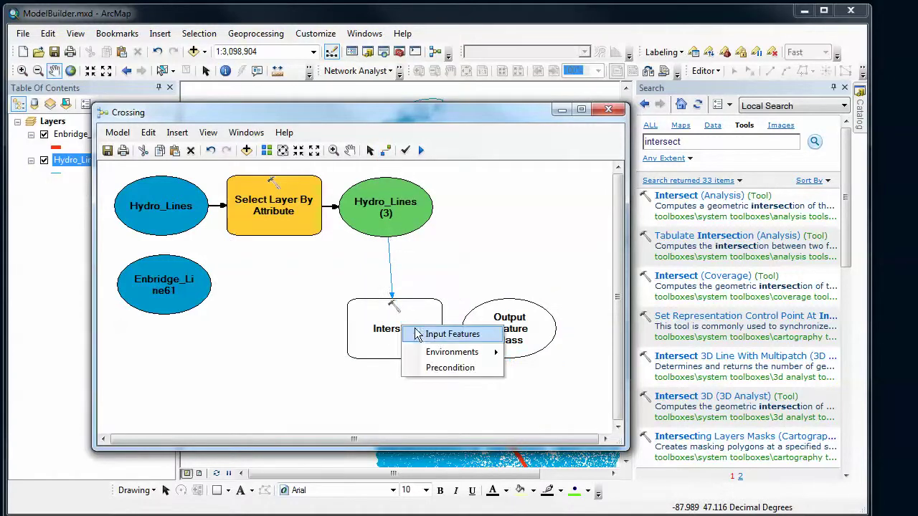
pyautogui.click(418, 334)
pyautogui.click(174, 289)
pyautogui.click(396, 324)
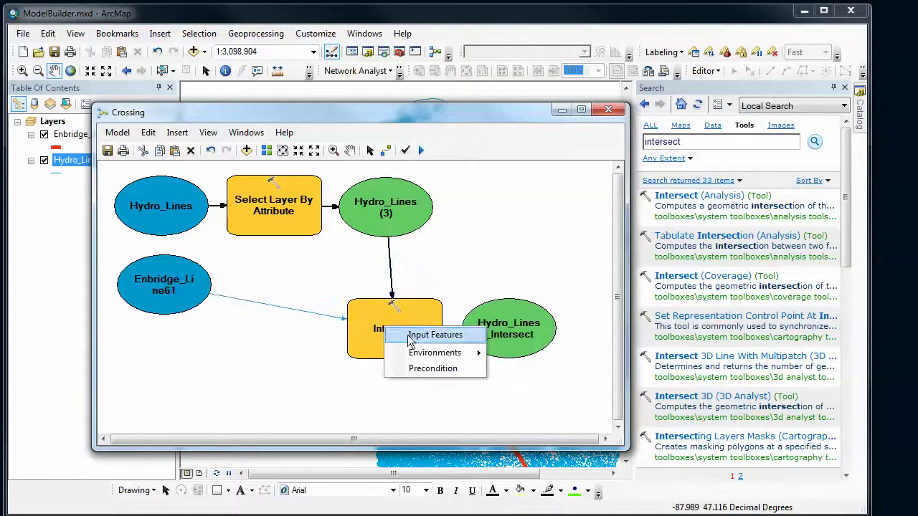
pyautogui.click(427, 334)
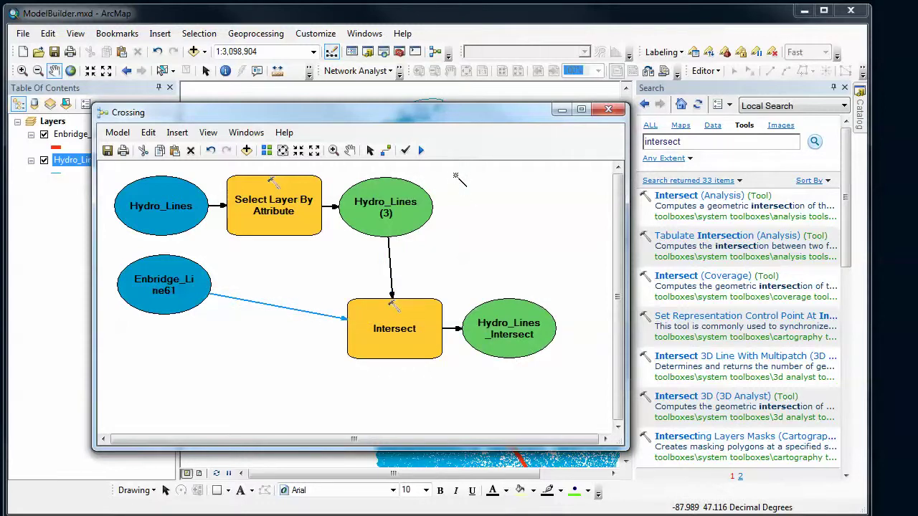
pyautogui.click(370, 150)
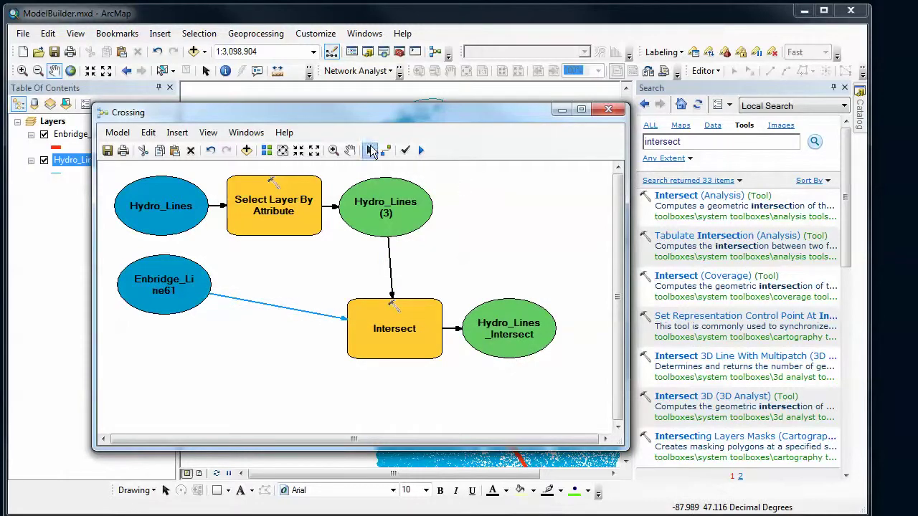
pyautogui.doubleClick(400, 336)
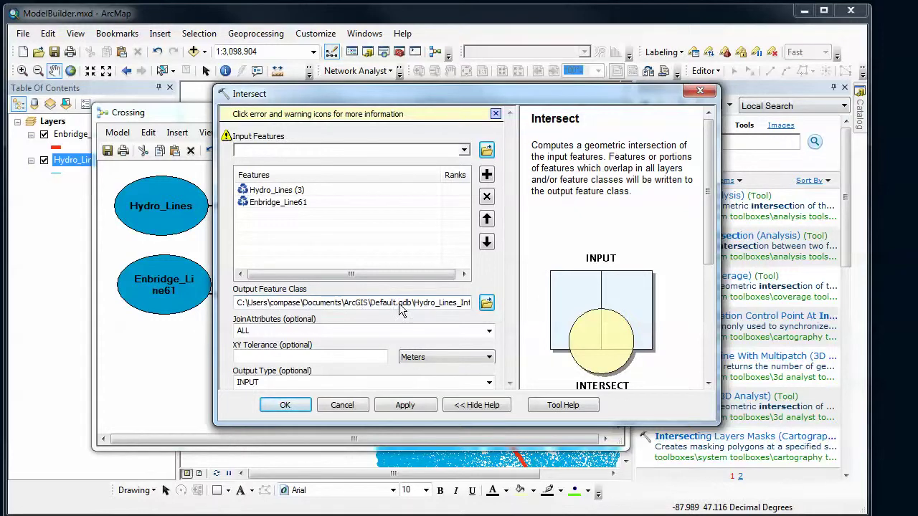
# Set the Intersect output feature class to Crossings2.shp in the GIS Demos folder.
pyautogui.click(486, 304)
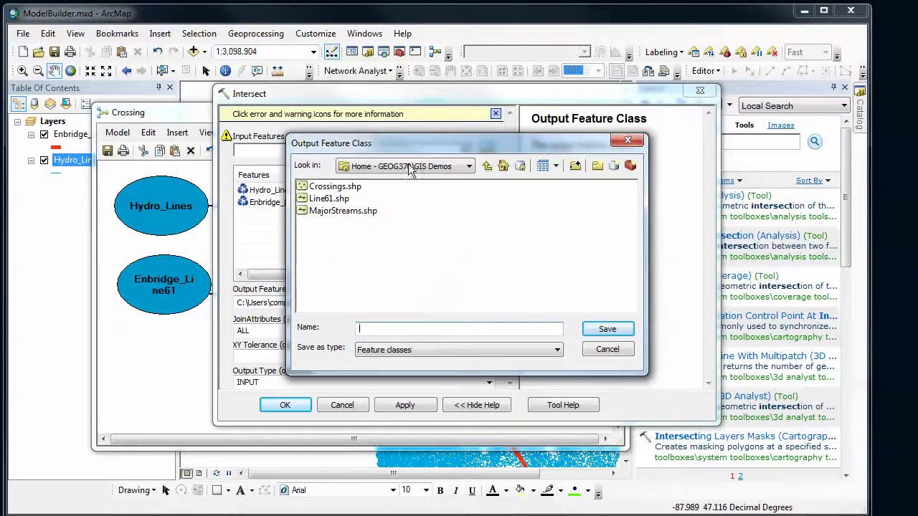
pyautogui.click(331, 188)
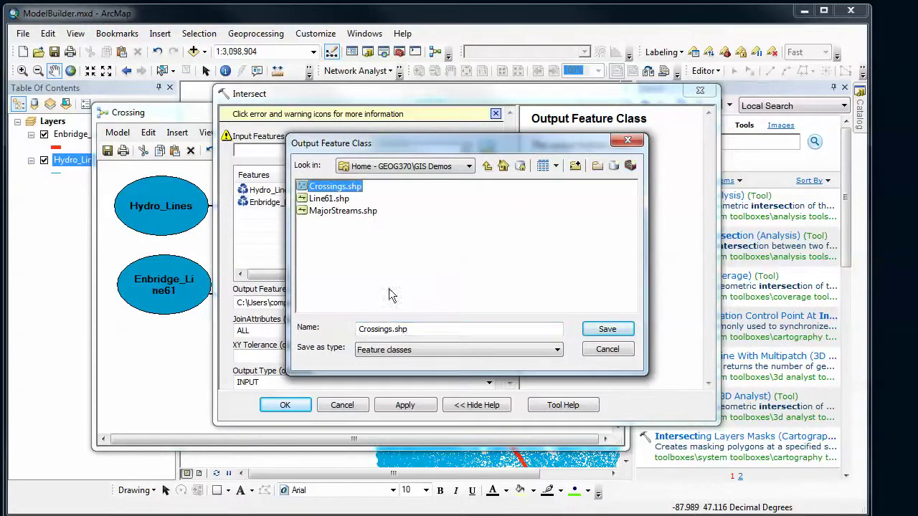
pyautogui.click(393, 329)
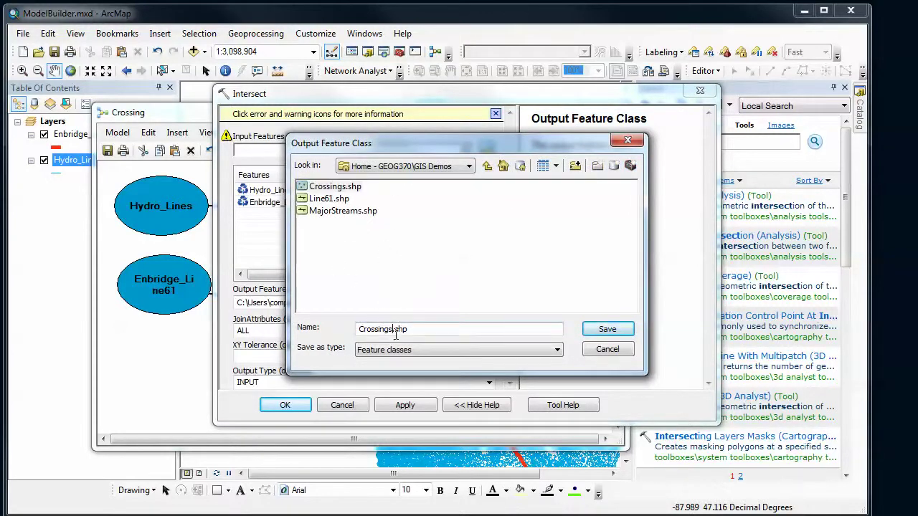
pyautogui.write('2')
pyautogui.click(606, 329)
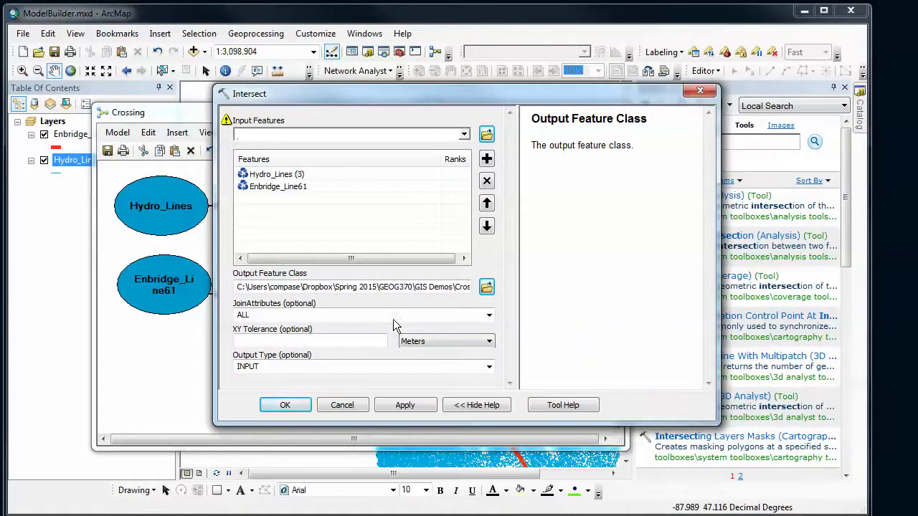
# Set the Intersect Output Type to POINT and apply the settings.
pyautogui.click(344, 368)
pyautogui.scroll(-1, 707, 237)
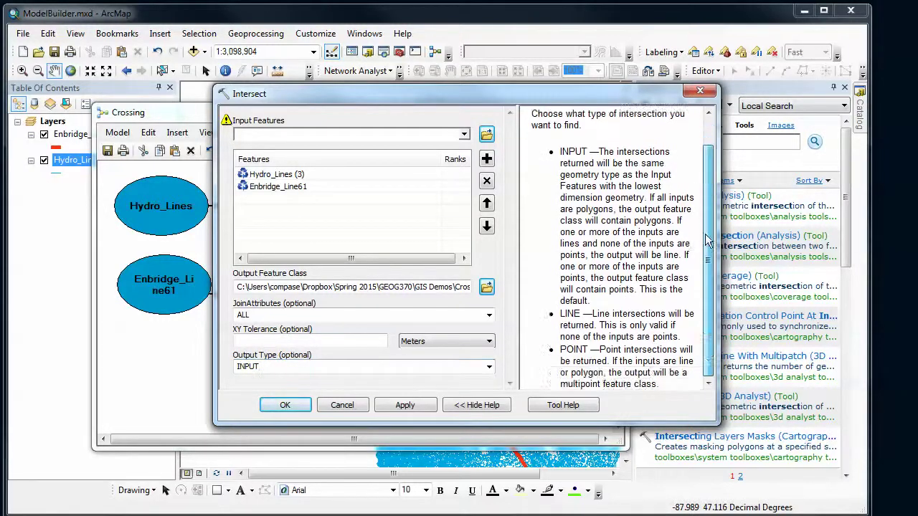
pyautogui.scroll(1, 710, 169)
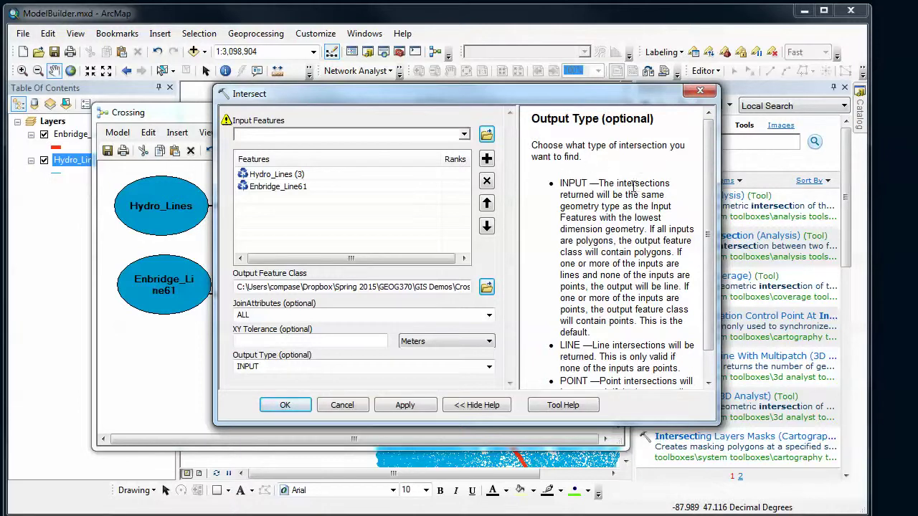
pyautogui.scroll(-1, 708, 206)
pyautogui.scroll(-1, 708, 206)
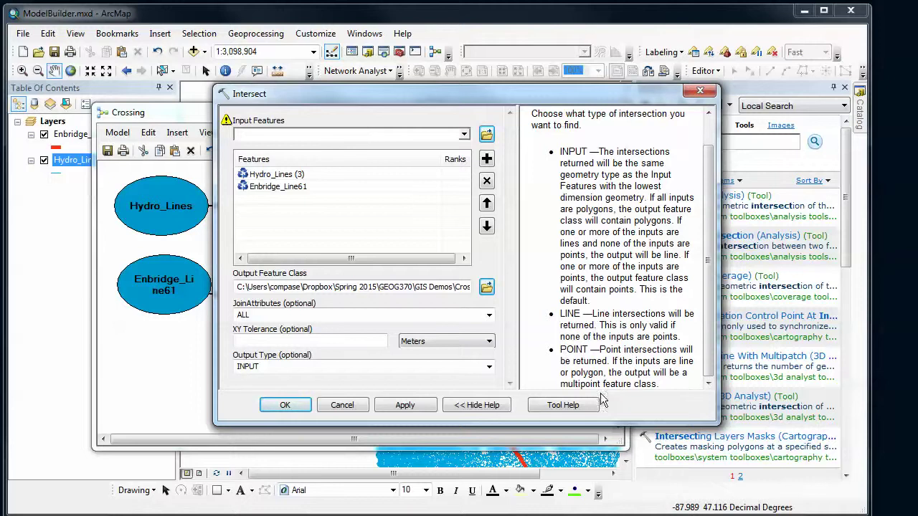
pyautogui.click(470, 367)
pyautogui.click(266, 391)
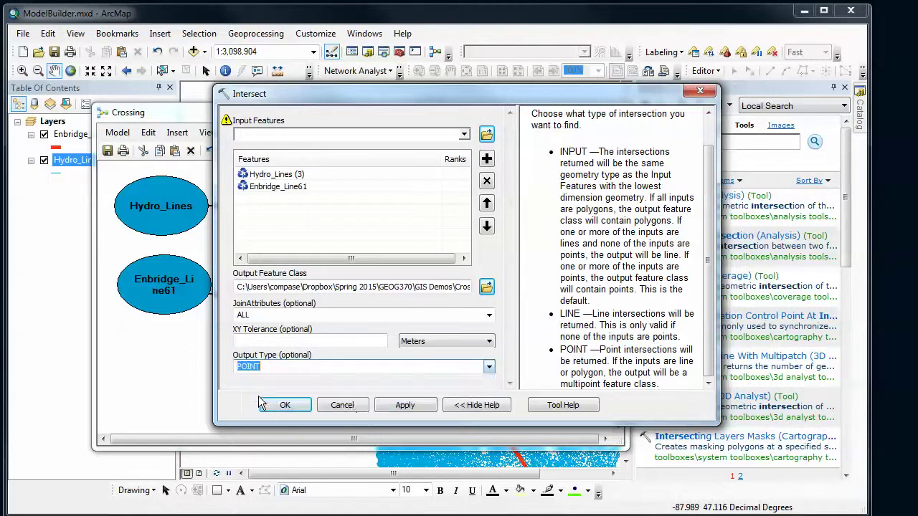
pyautogui.click(298, 404)
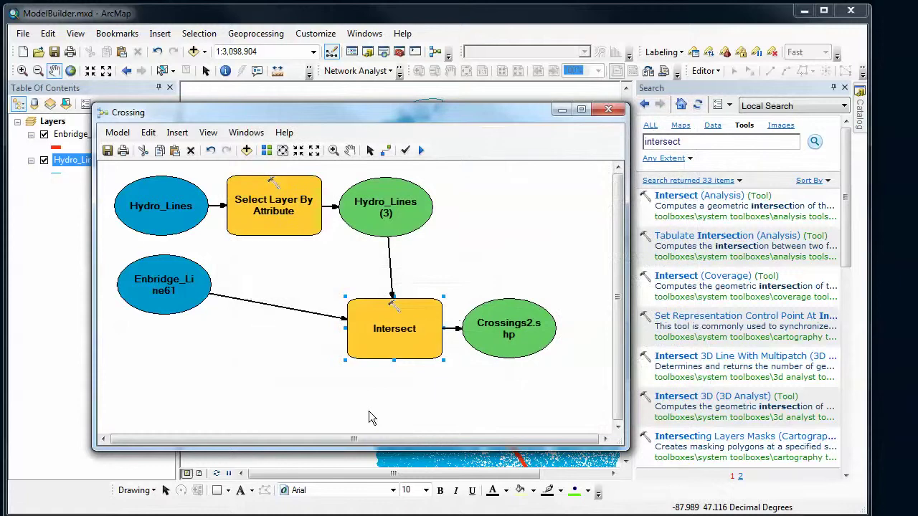
# Align Intersect and Crossings2.shp with the other elements, reposition the window, and run the model.
pyautogui.moveTo(373, 313); pyautogui.dragTo(373, 280)
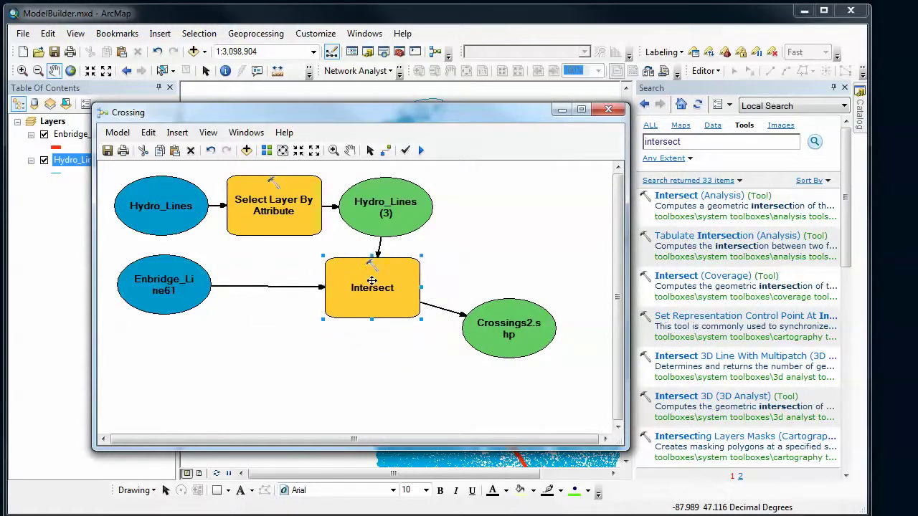
pyautogui.moveTo(507, 326); pyautogui.dragTo(500, 277)
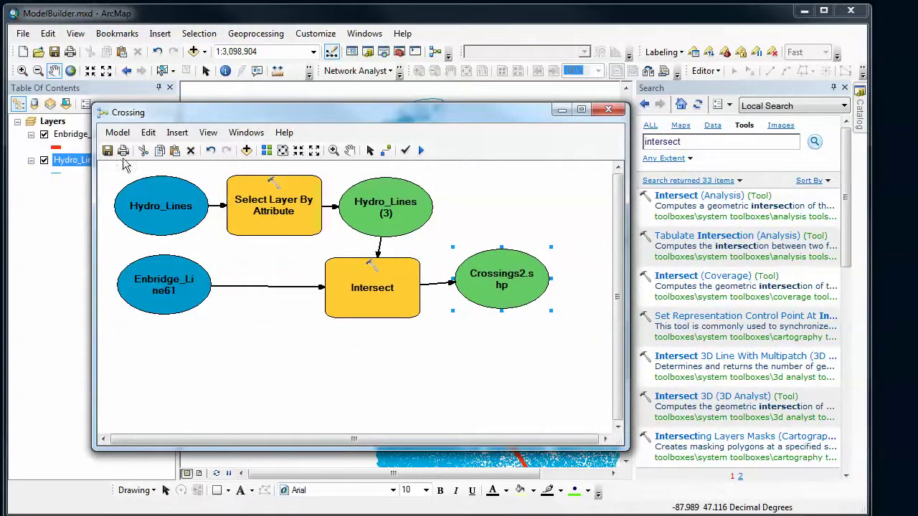
pyautogui.moveTo(225, 114); pyautogui.dragTo(248, 108)
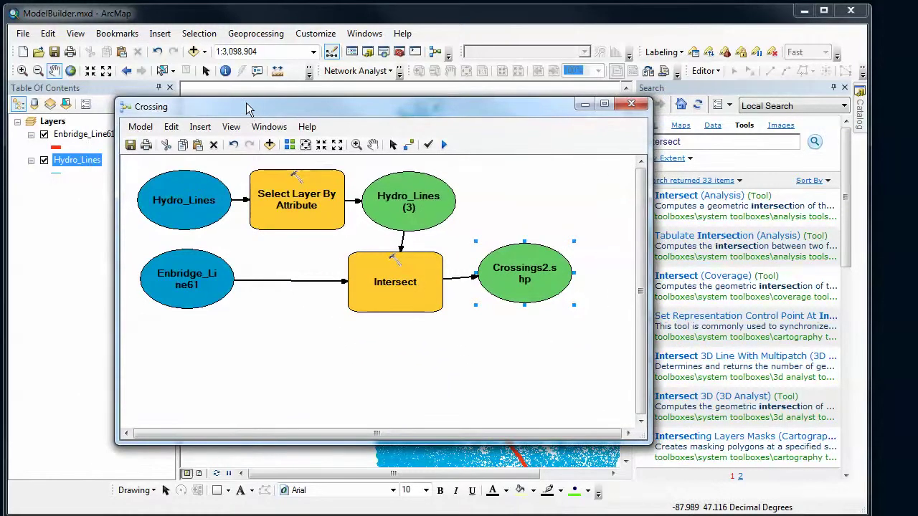
pyautogui.moveTo(307, 107); pyautogui.dragTo(304, 98)
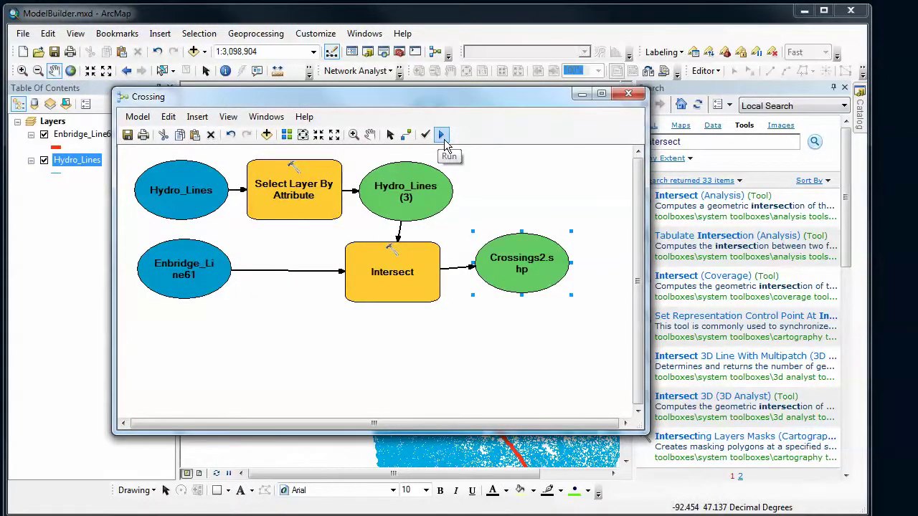
pyautogui.click(442, 136)
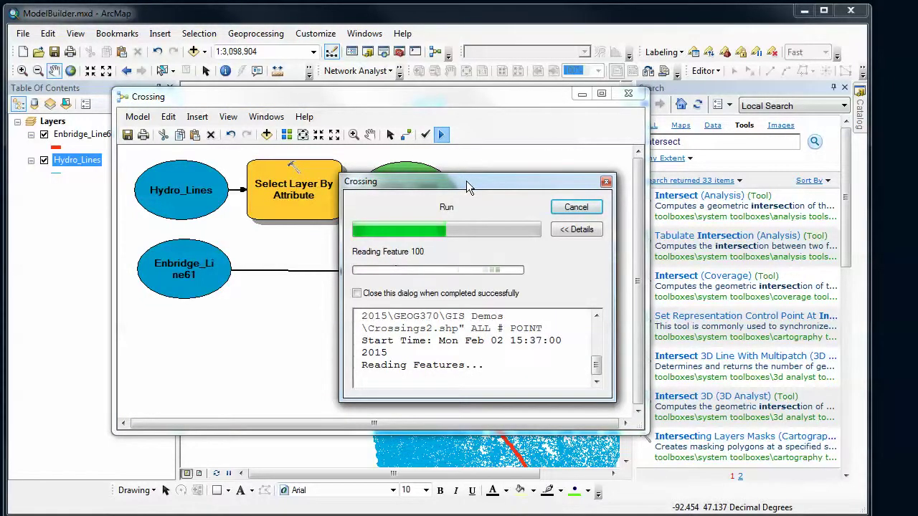
# Enlarge the run report to read the log, confirming Intersect succeeded in 27.10 seconds, then close it.
pyautogui.moveTo(466, 182); pyautogui.dragTo(396, 139)
pyautogui.moveTo(372, 357); pyautogui.dragTo(374, 429)
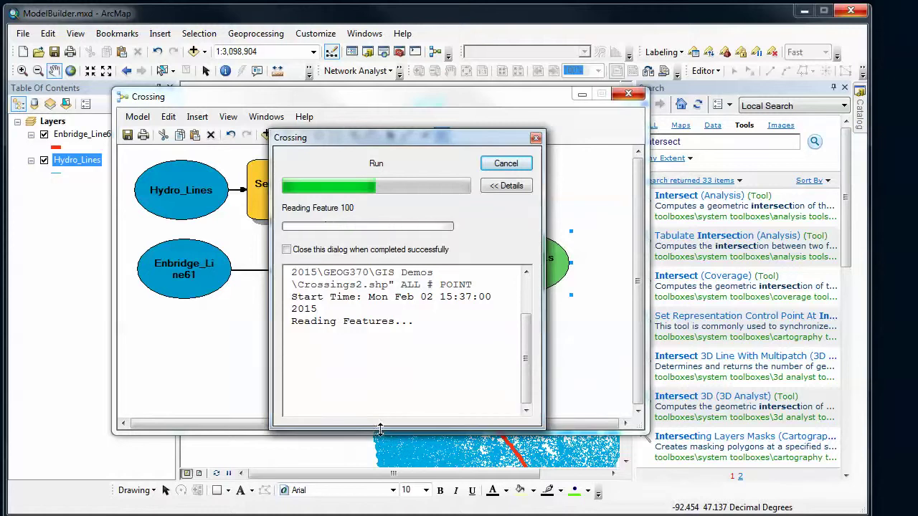
pyautogui.moveTo(543, 308); pyautogui.dragTo(624, 308)
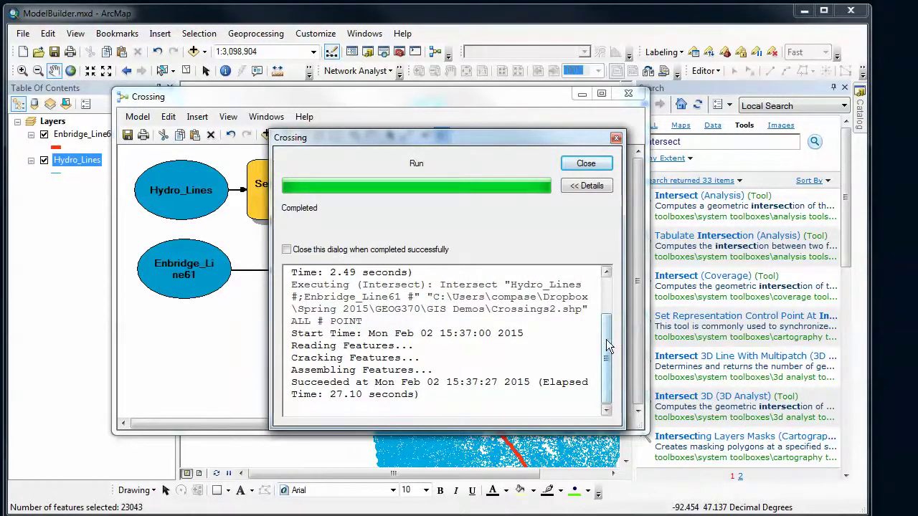
pyautogui.moveTo(606, 343); pyautogui.dragTo(614, 370)
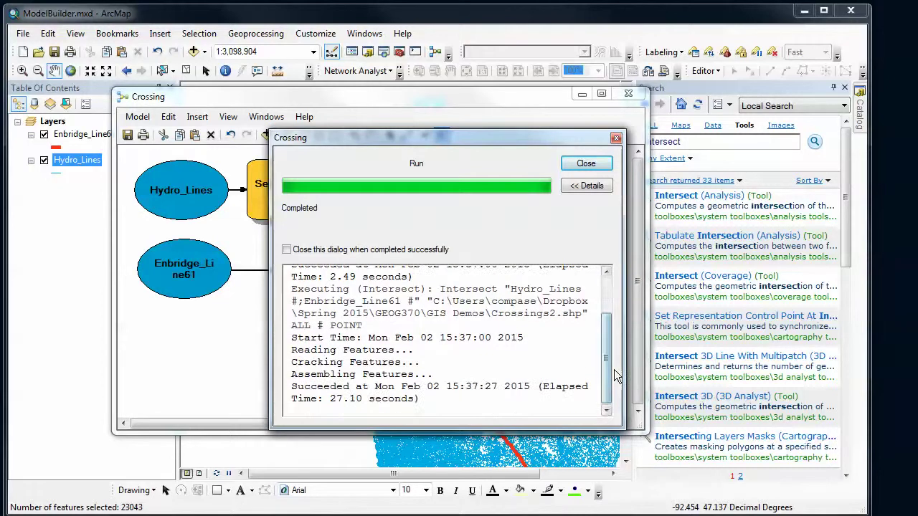
pyautogui.click(586, 164)
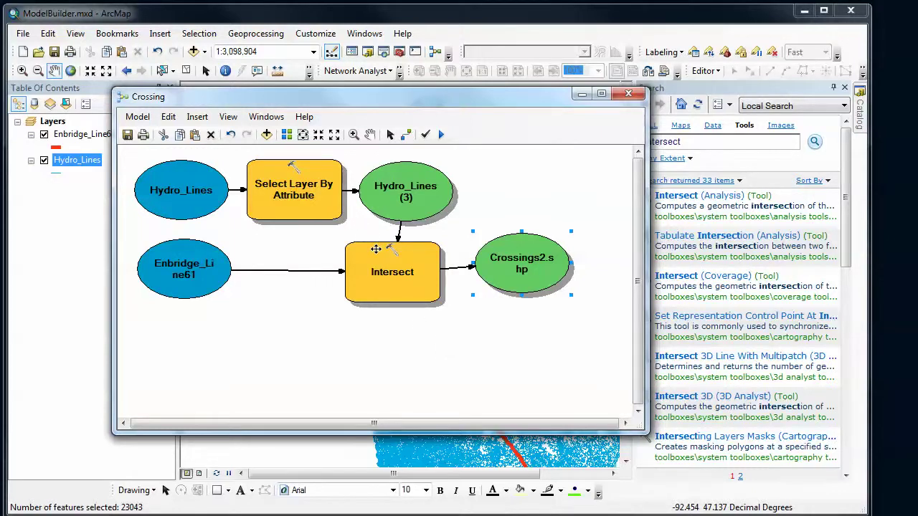
# Add the model's Crossings2.shp output to the map as a point layer using Add To Display.
pyautogui.moveTo(390, 109); pyautogui.dragTo(509, 137)
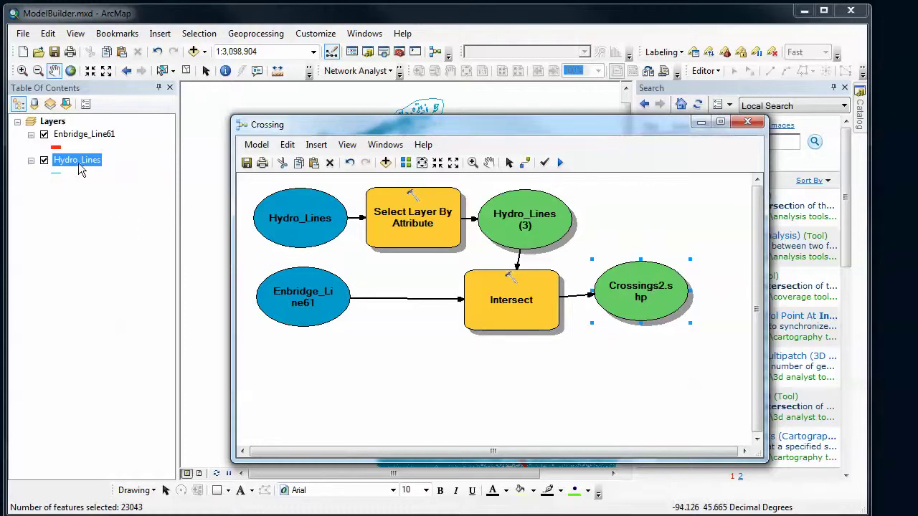
pyautogui.rightClick(637, 291)
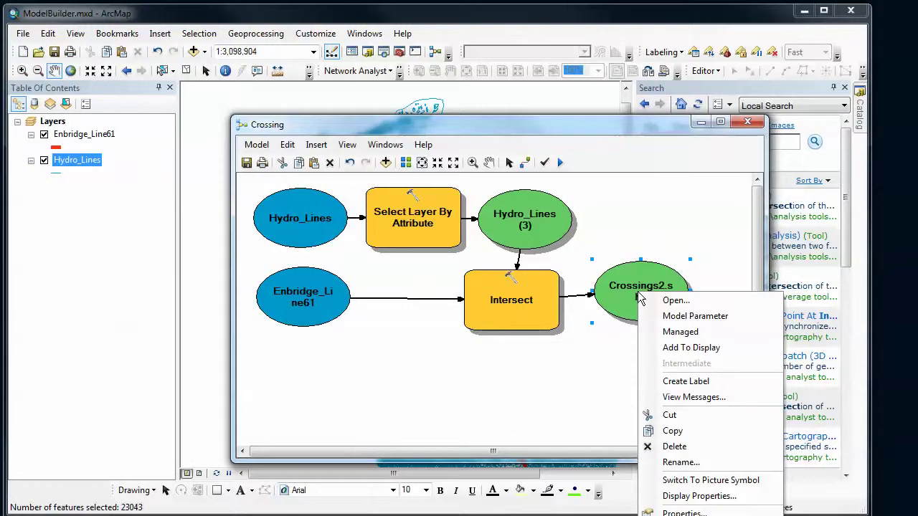
pyautogui.click(638, 291)
pyautogui.rightClick(645, 293)
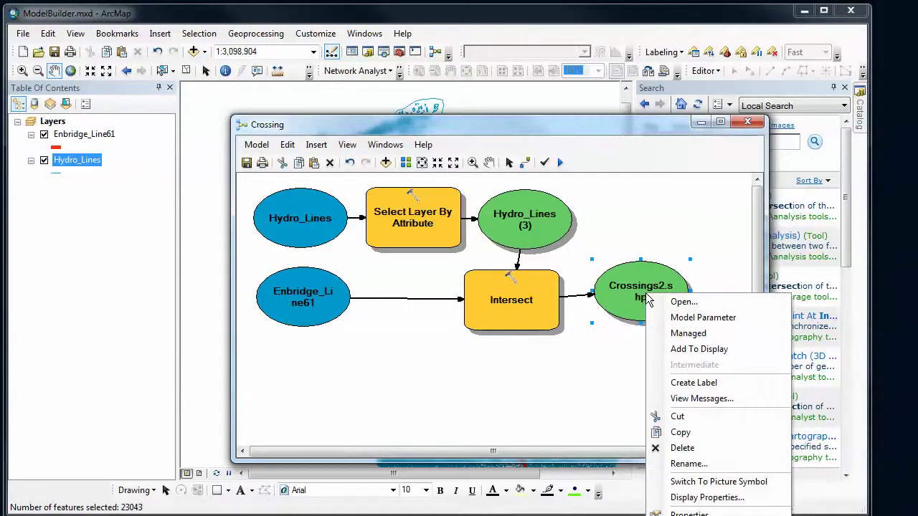
pyautogui.click(697, 349)
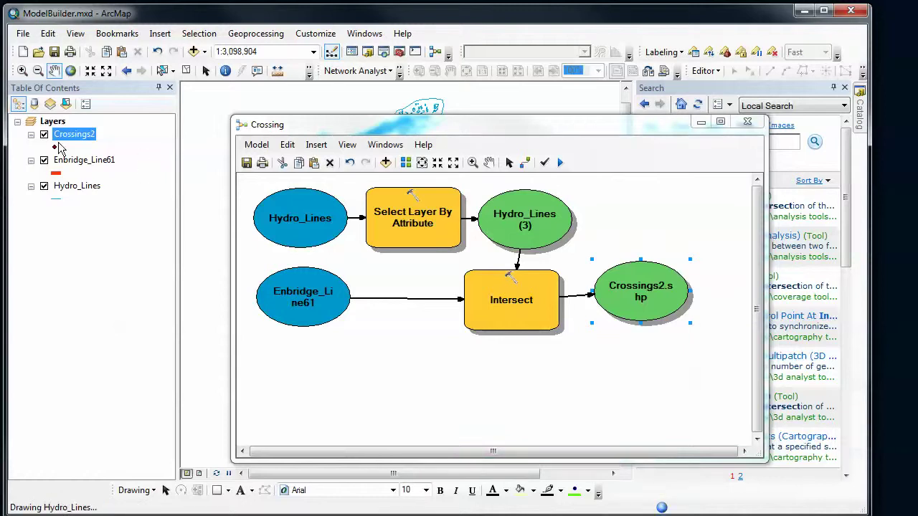
pyautogui.moveTo(370, 126); pyautogui.dragTo(313, 119)
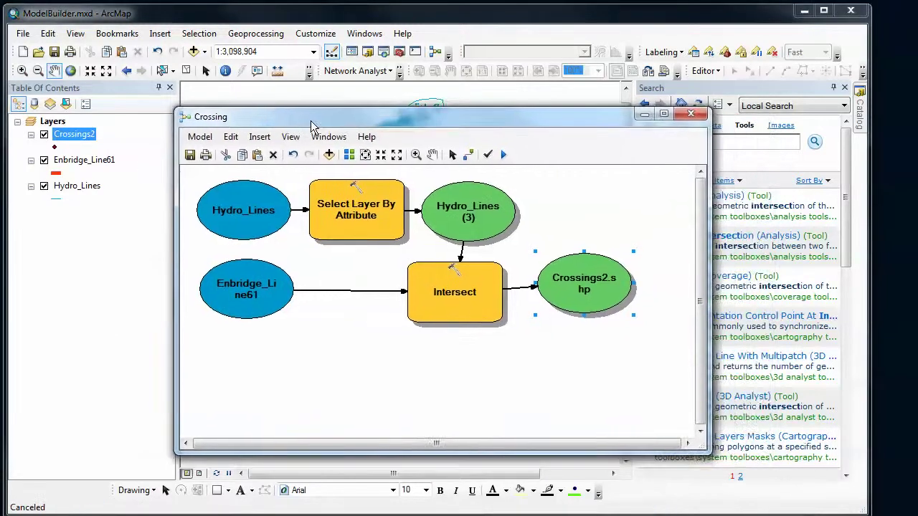
# Close the Crossing model, refresh the map, and switch off the Hydro_Lines layer.
pyautogui.click(690, 115)
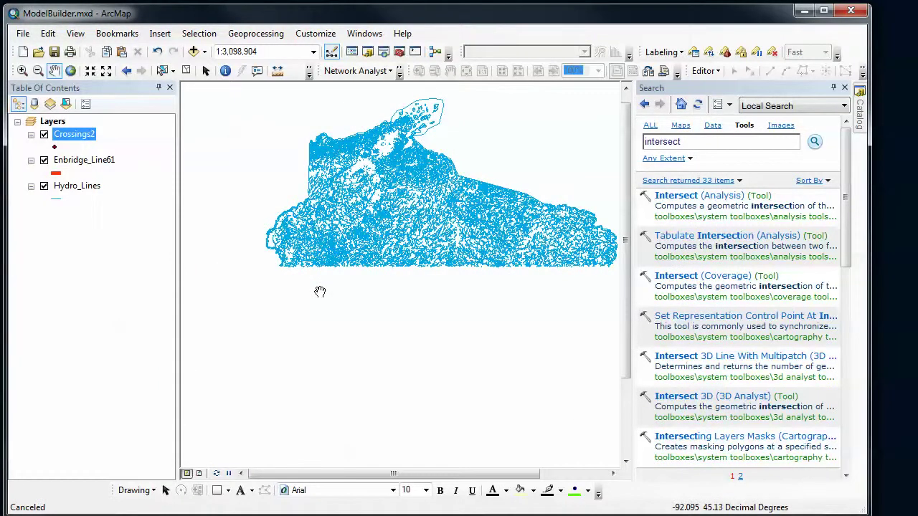
pyautogui.click(215, 472)
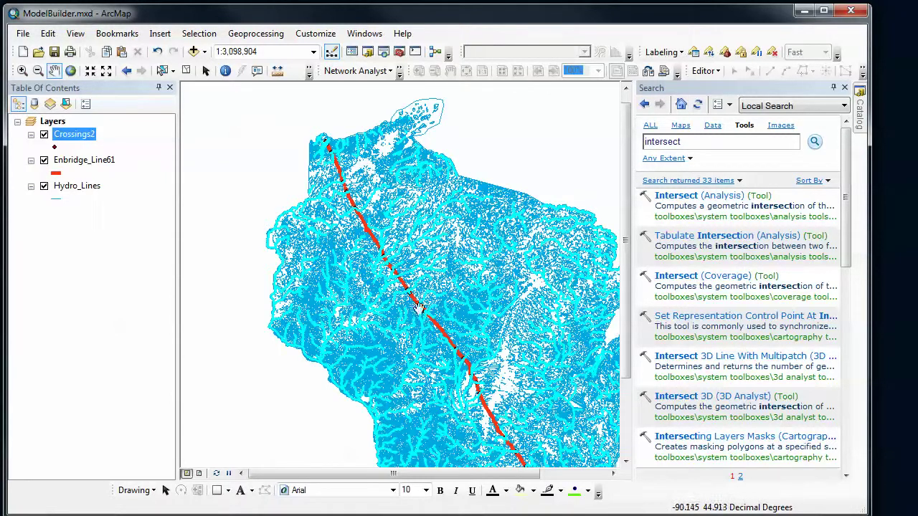
pyautogui.click(44, 185)
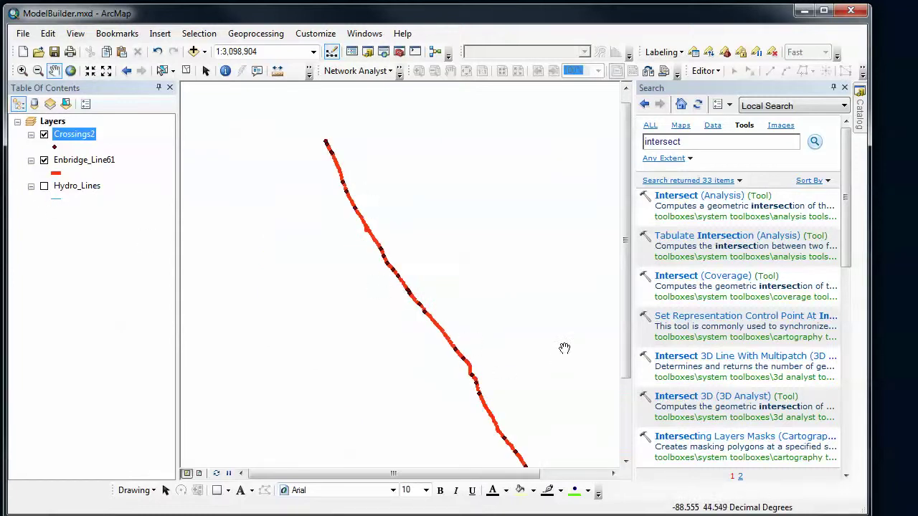